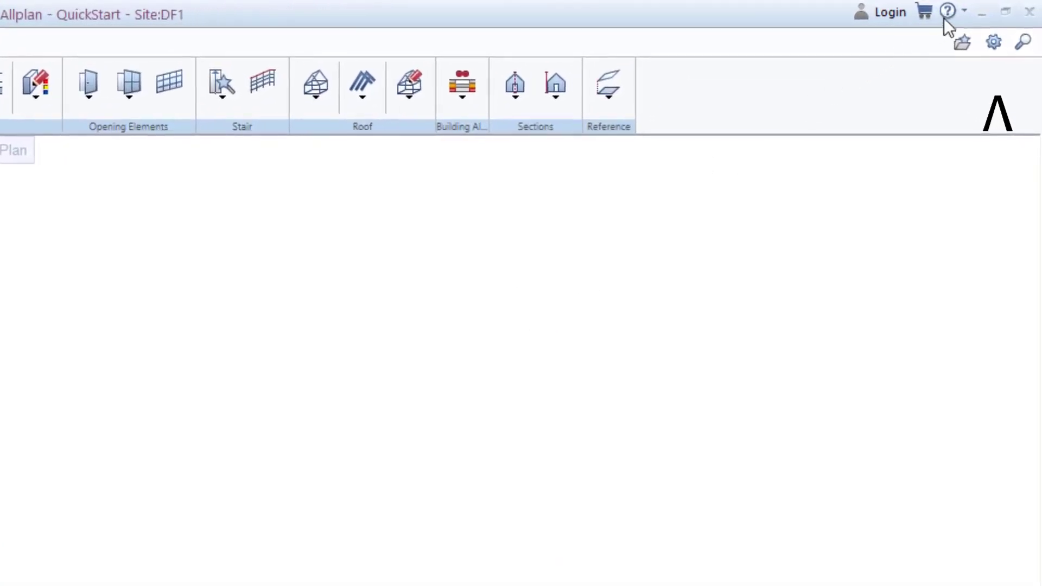
- Show the Welcome Screen and open the project selection dialog for the QuickStart project
click(962, 9)
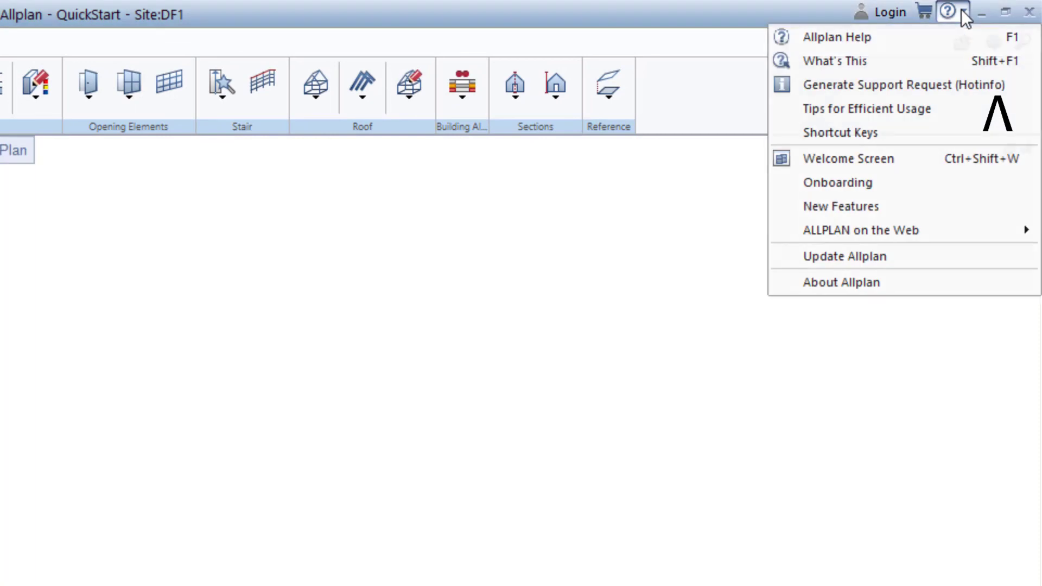
click(869, 158)
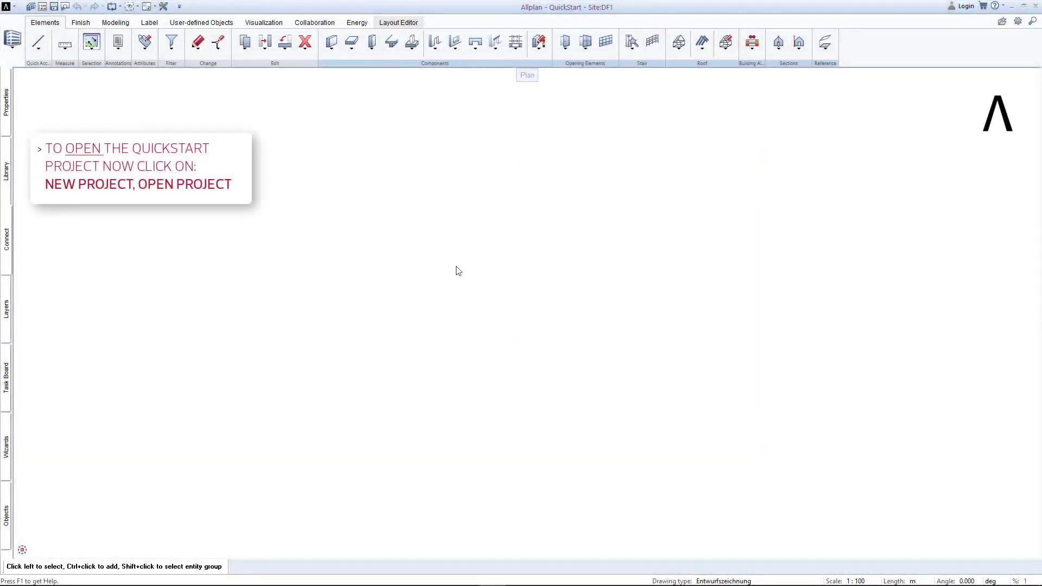
click(31, 6)
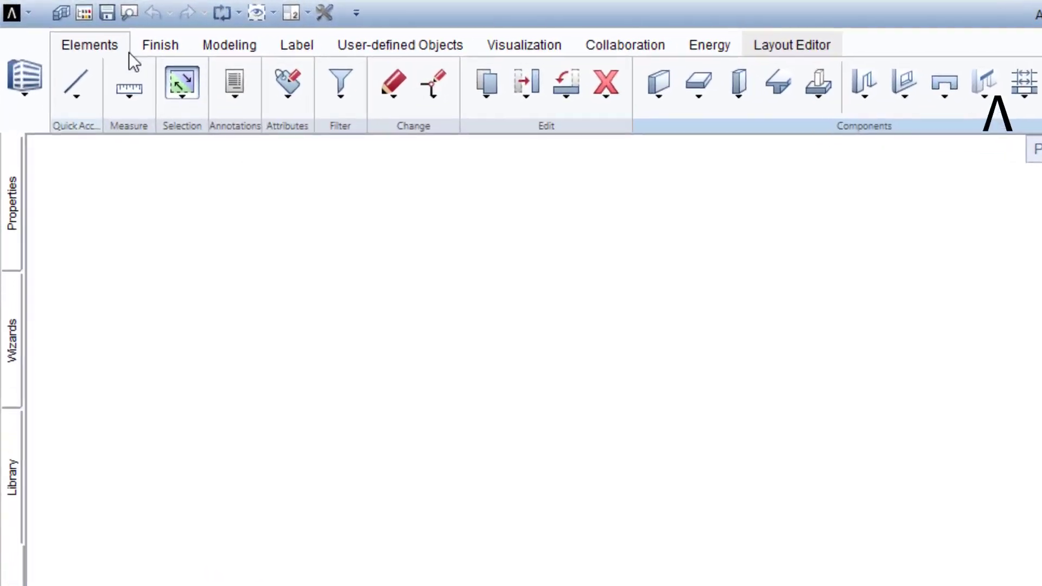
- Open the project's drawing file and building structure overview and examine the building model's levels and the General node
click(84, 12)
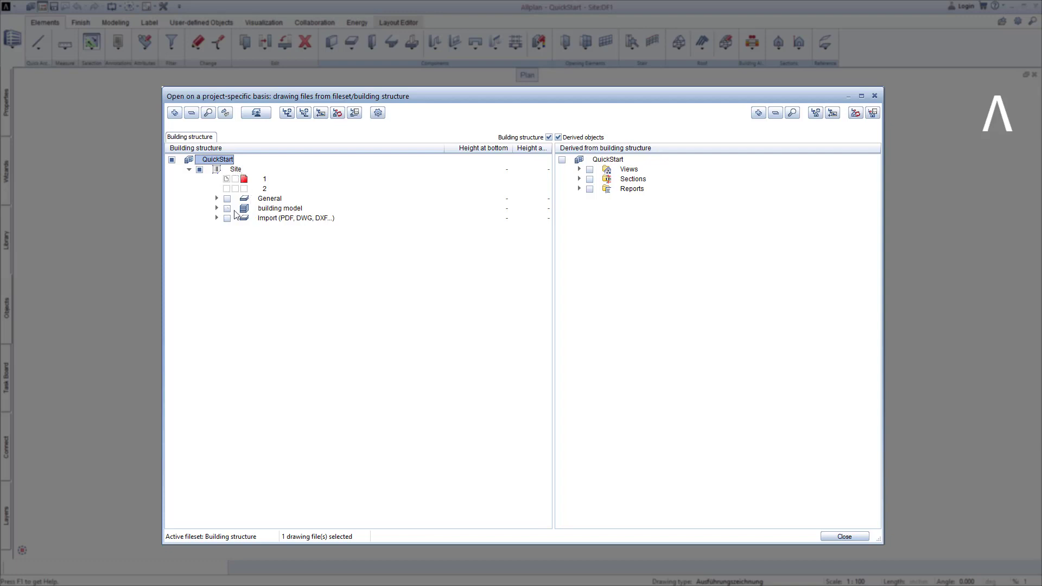
click(217, 208)
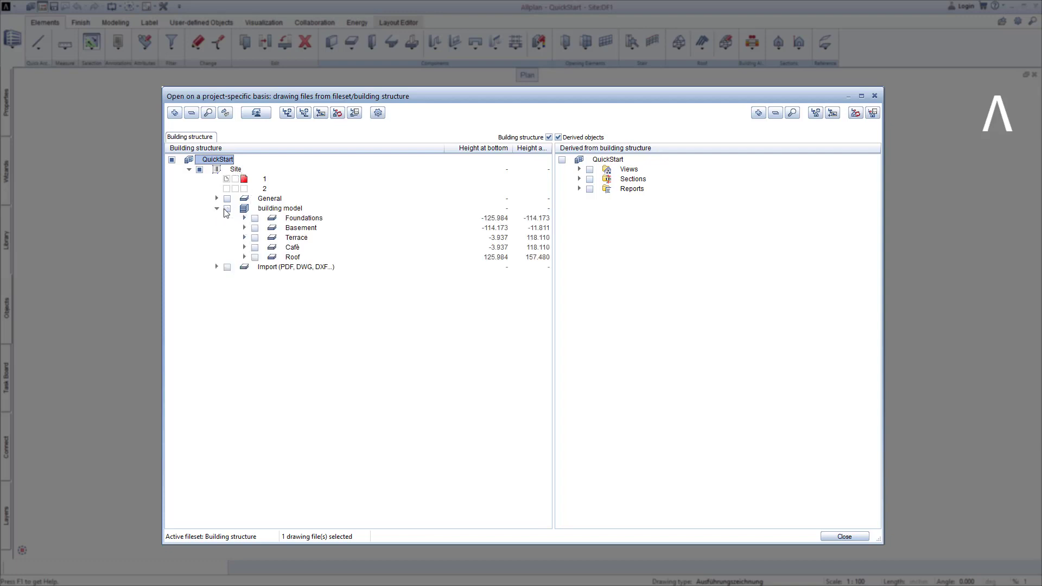
click(299, 219)
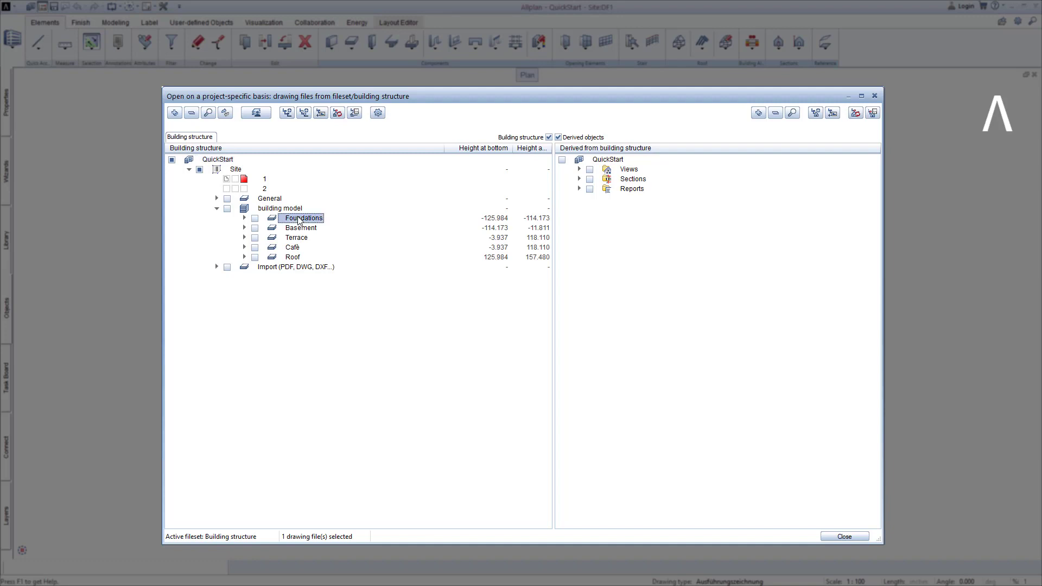
click(303, 239)
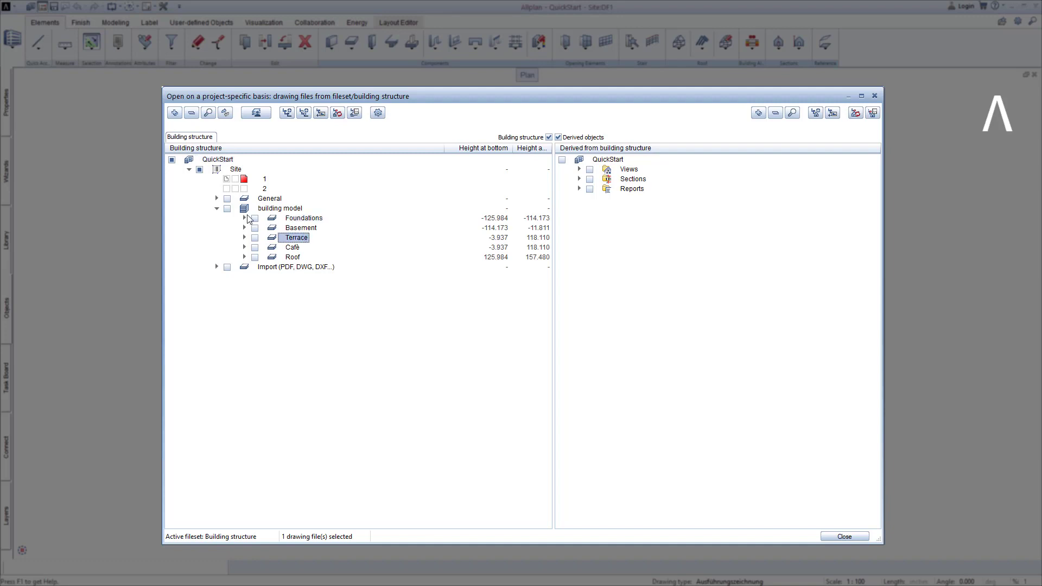
click(216, 208)
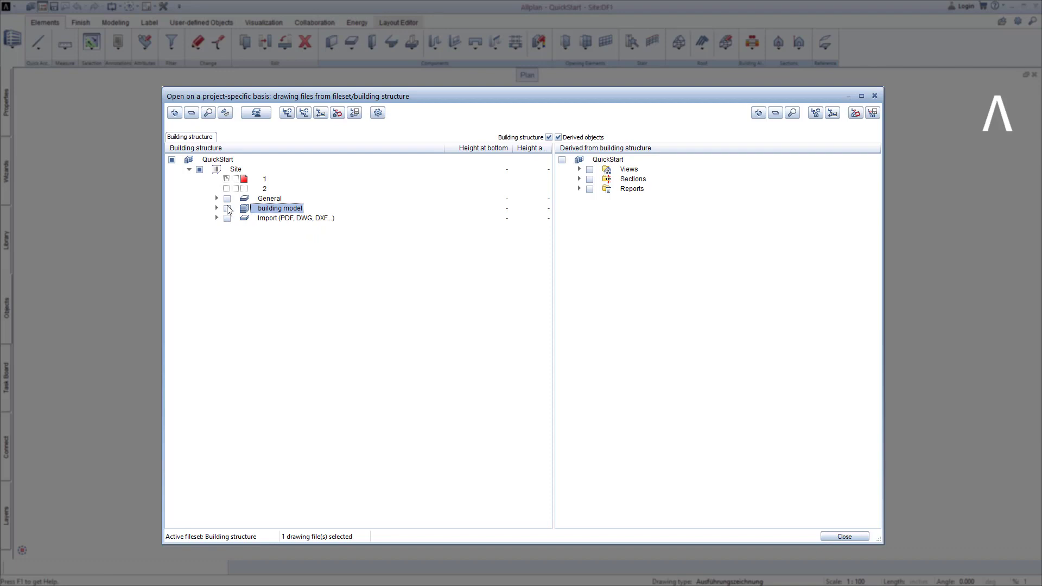
click(277, 200)
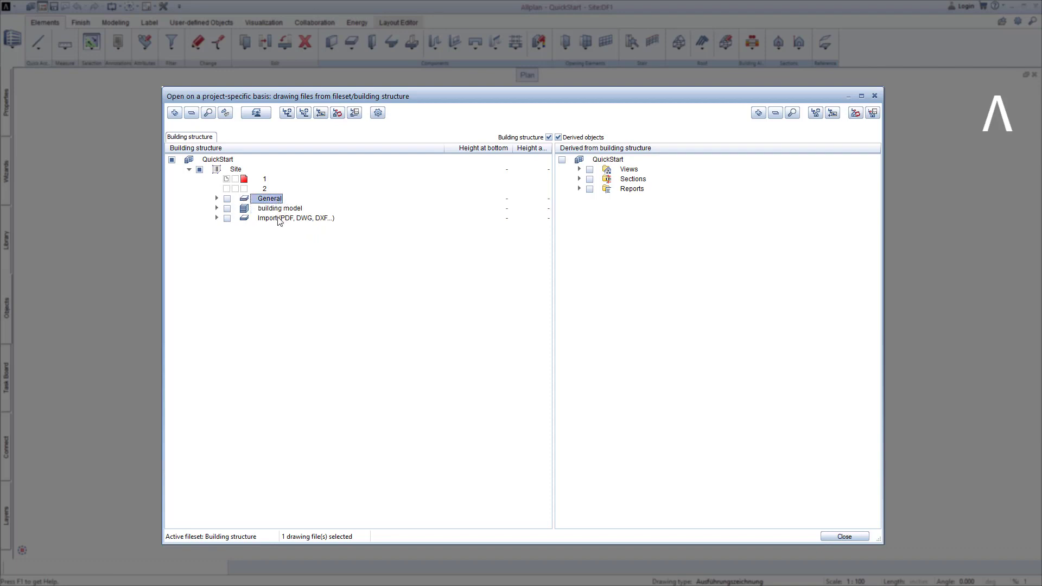
- Open the first drawing file, Import site plan, under the Import (PDF, DWG, DXF...) structural level
click(280, 222)
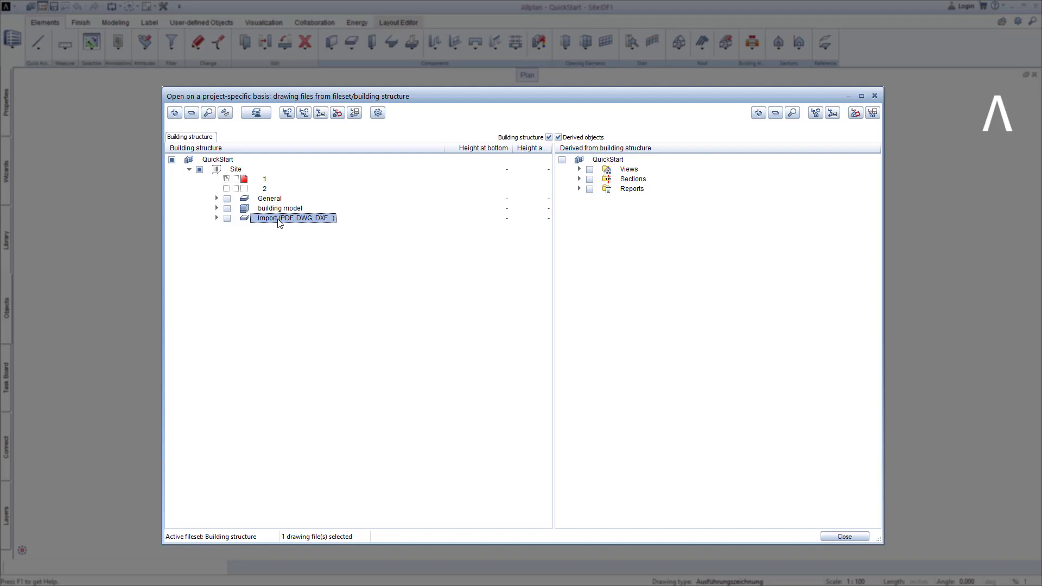
click(217, 218)
double_click(295, 230)
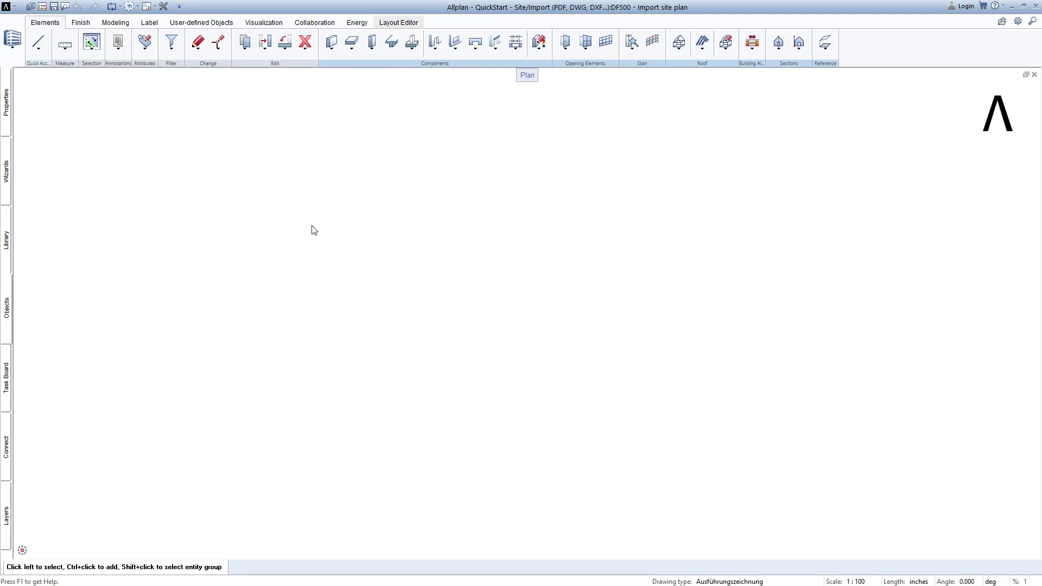
- Show the QuickStart project's folder in Explorer from the project selection, and cancel the project selection dialog
click(32, 8)
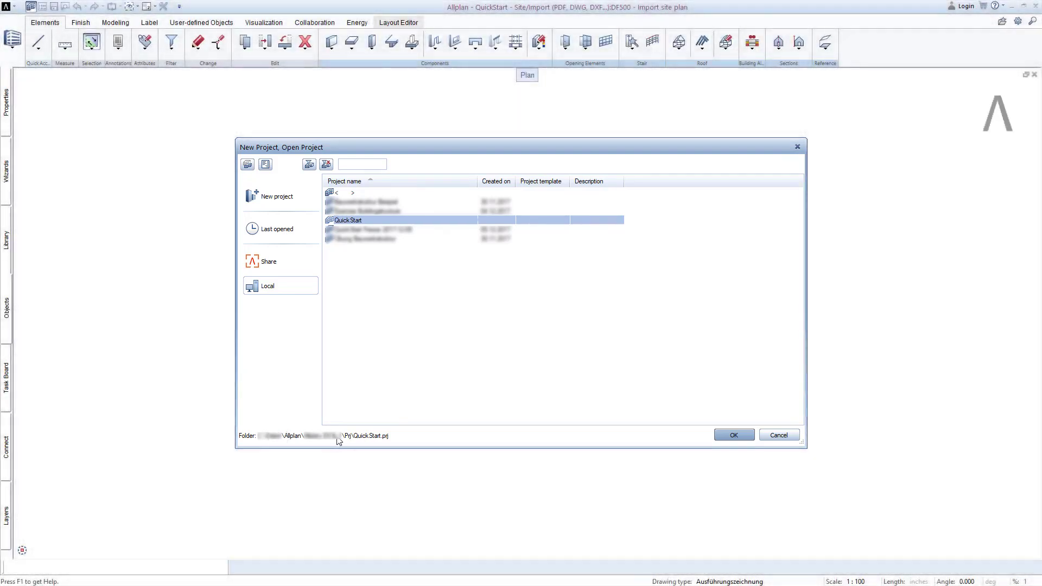
right_click(344, 437)
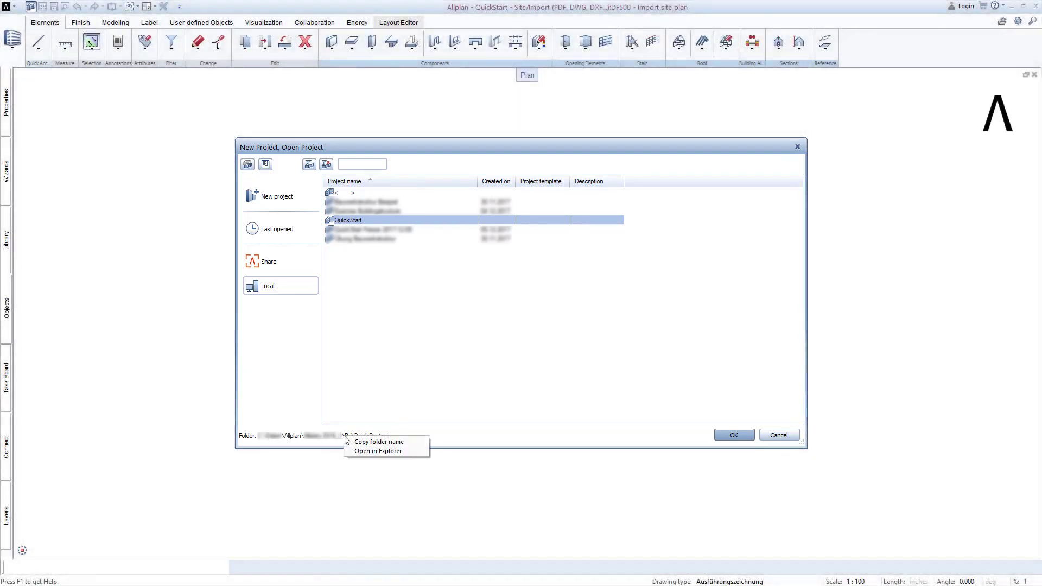
click(413, 451)
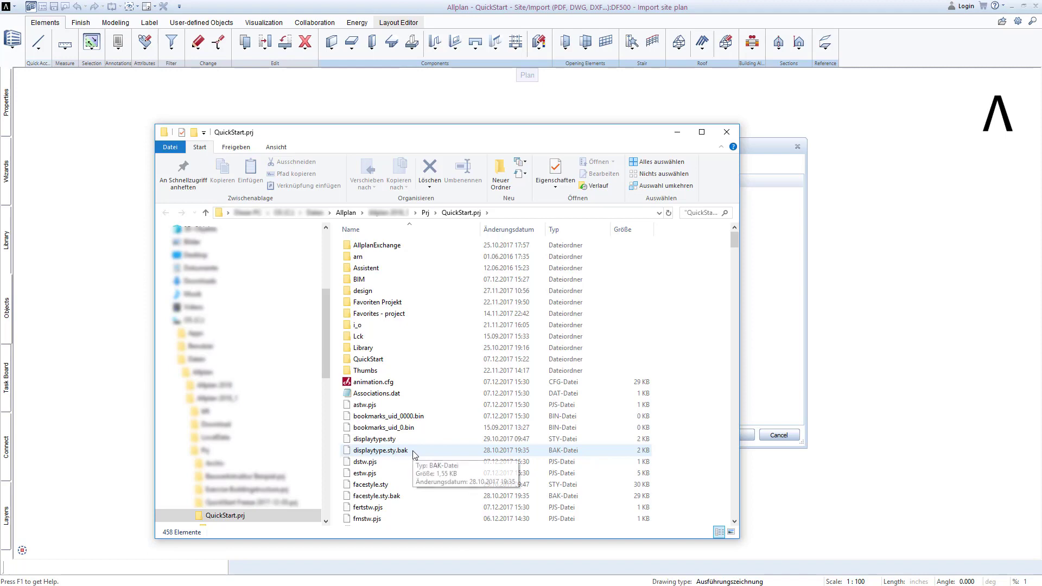
click(777, 434)
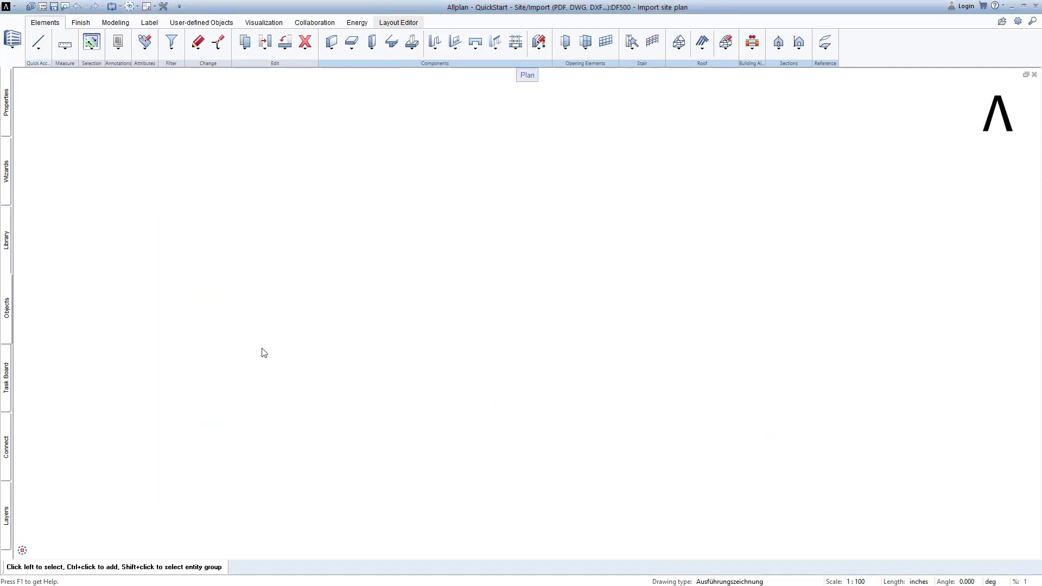
key(alt+Tab)
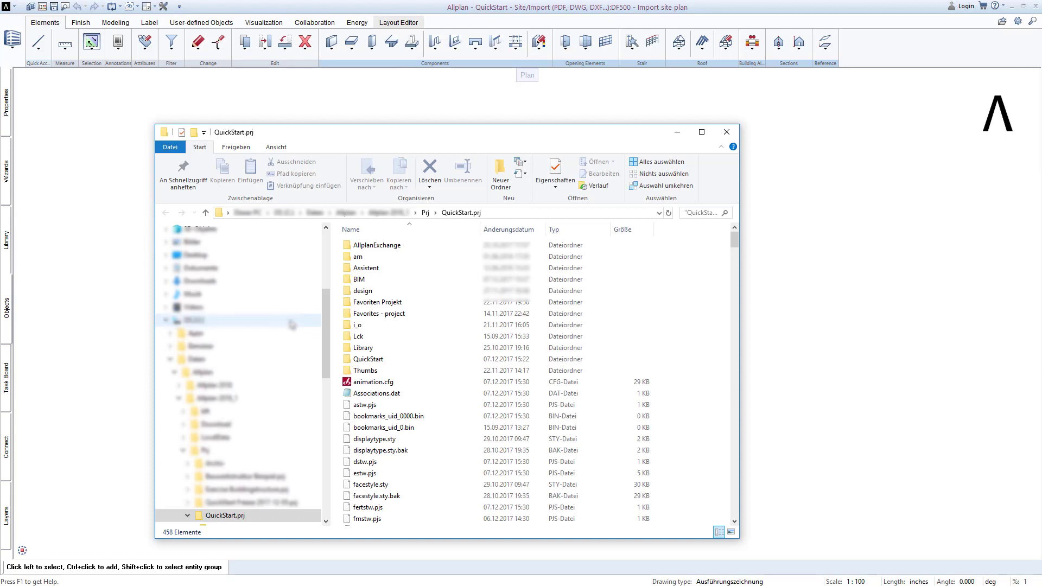
- Import Site plan 500.pdf from the project's QuickStart subfolder into the workspace with the default PDF import settings
click(375, 361)
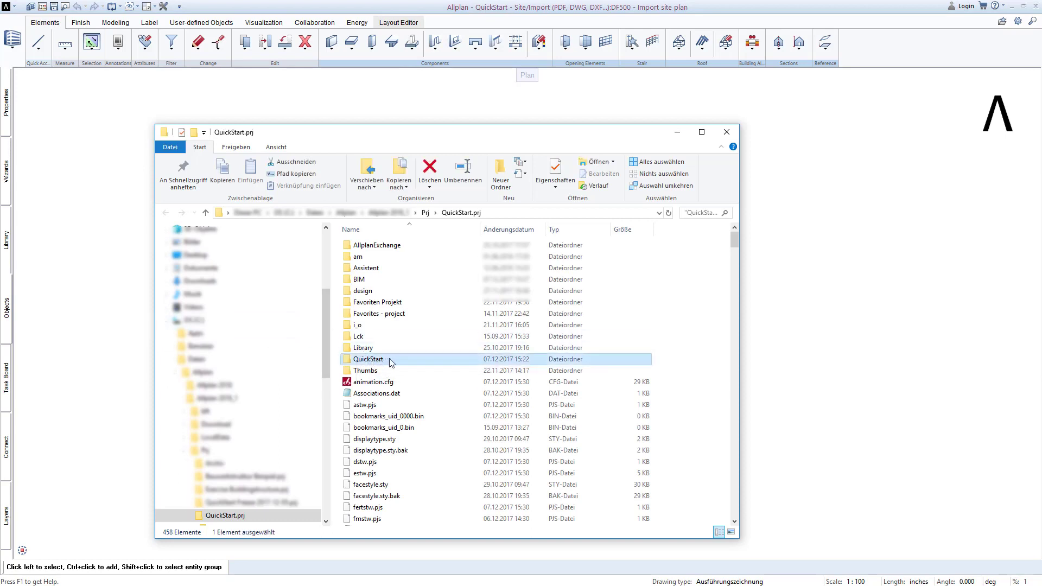
double_click(391, 361)
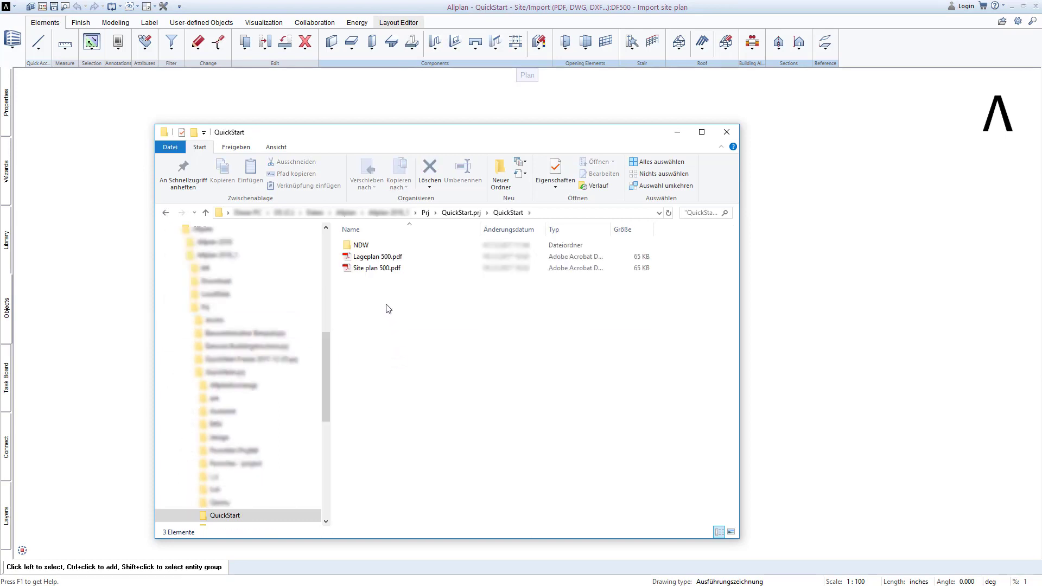
click(376, 270)
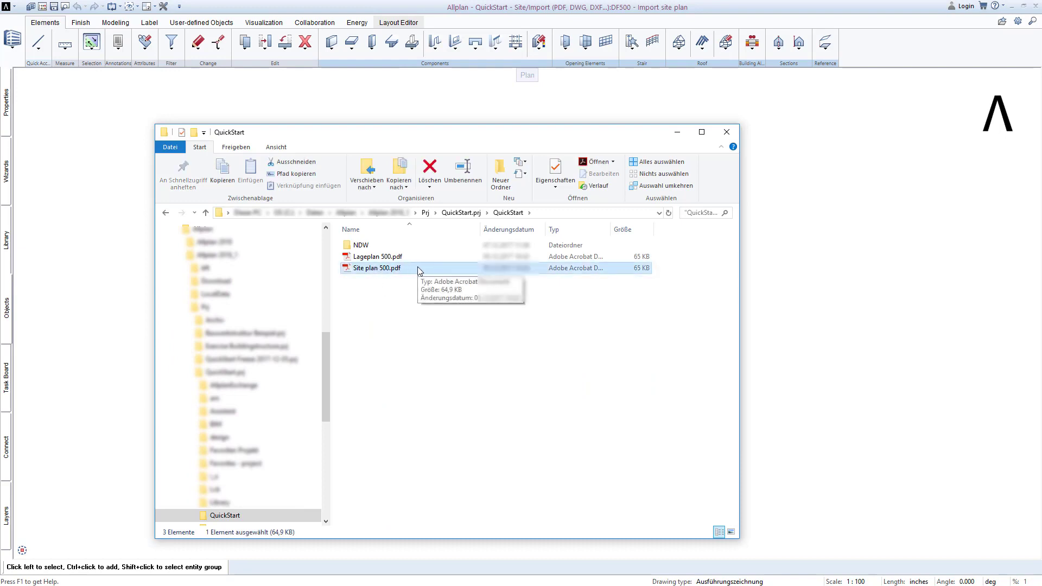
mouse_move(418, 271)
mouse_down()
mouse_move(508, 280)
mouse_move(700, 334)
mouse_move(807, 348)
mouse_up()
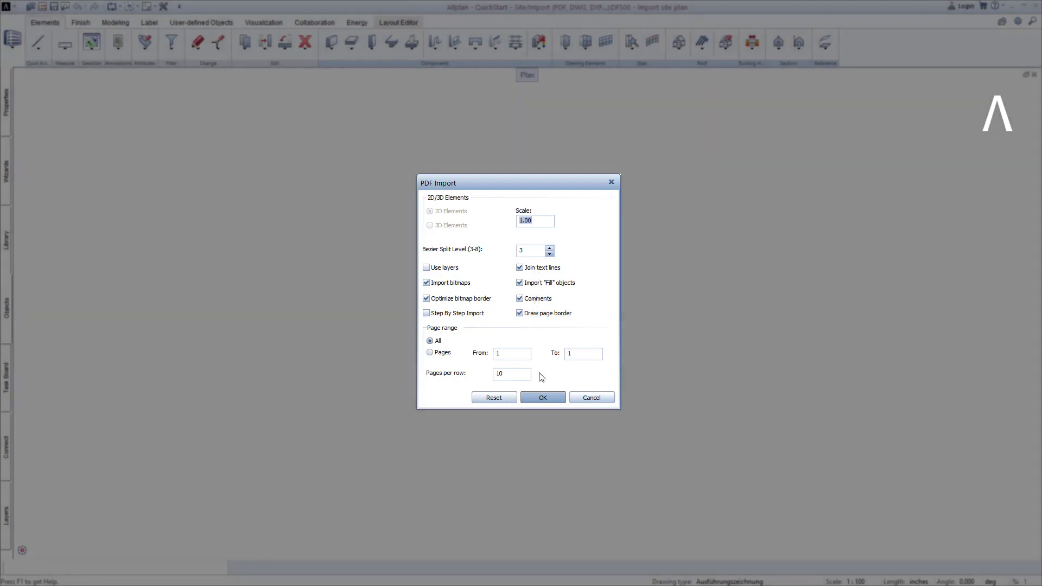
click(542, 398)
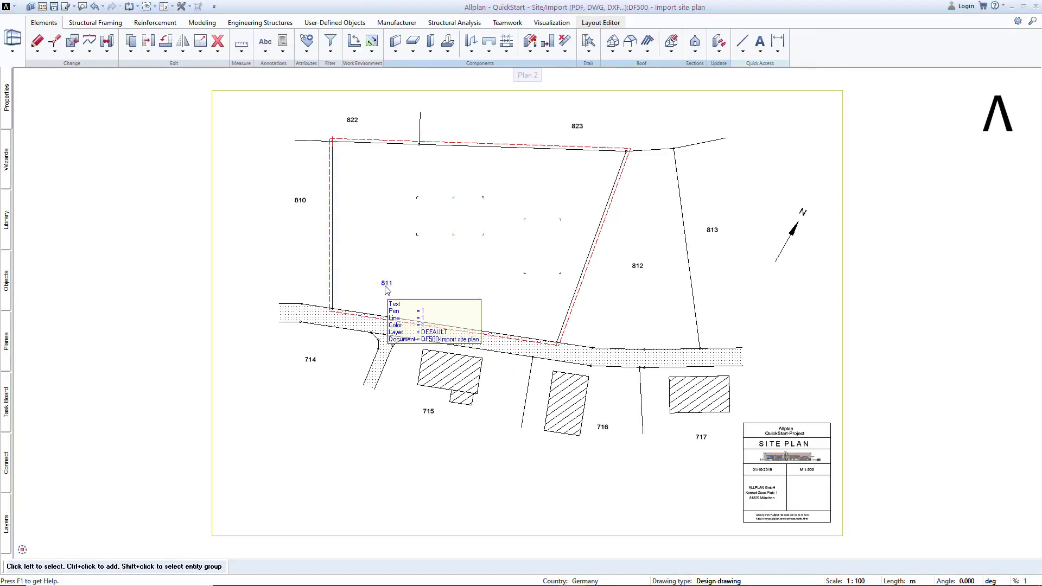
- Examine the imported site plan around parcel 811 and at the boundary corner next to parcel 812, and show the whole plan again
scroll(387, 291, up, 3)
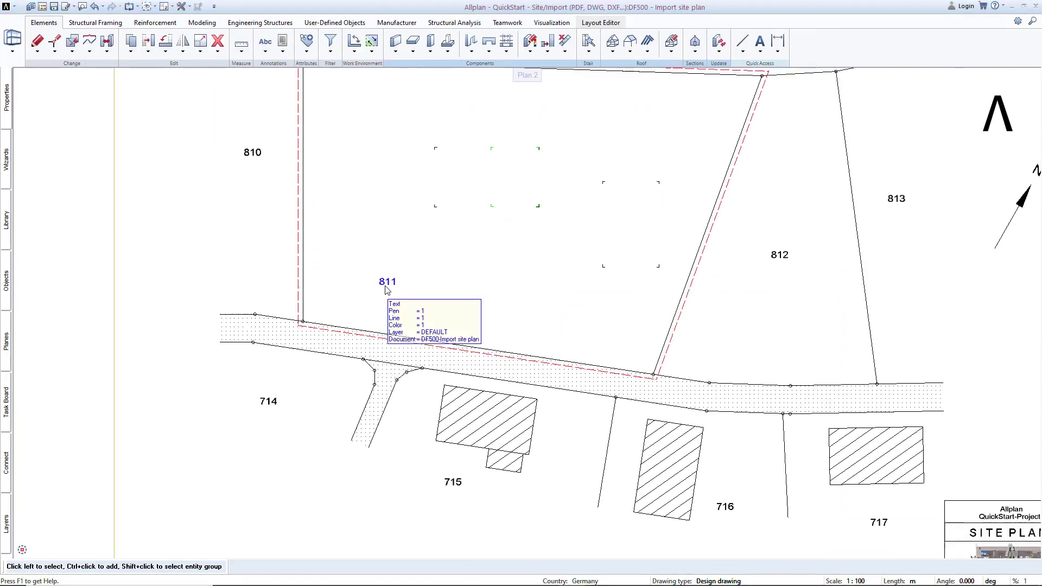
scroll(386, 291, up, 1)
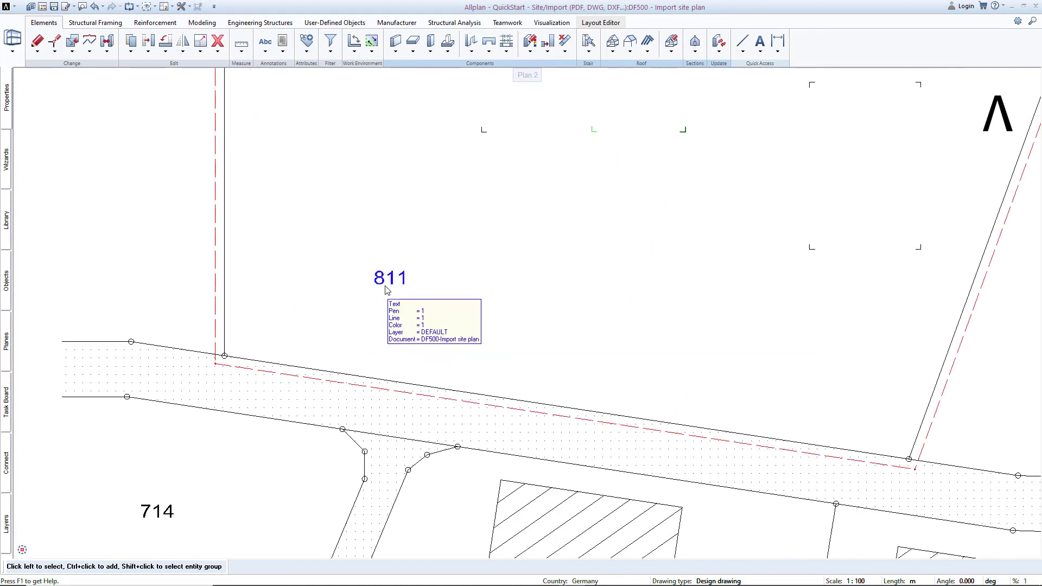
scroll(386, 290, down, 5)
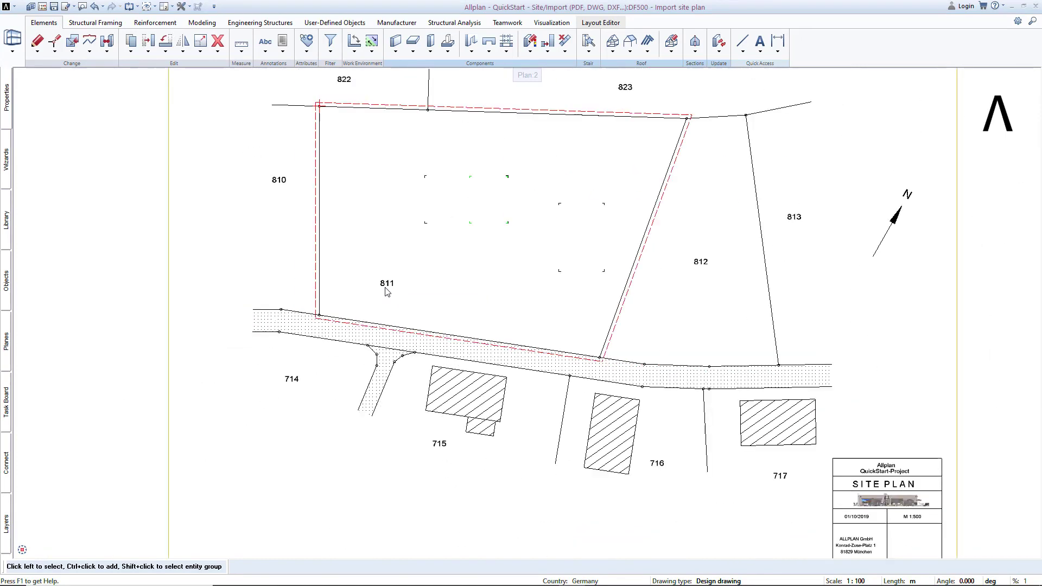
scroll(387, 290, down, 1)
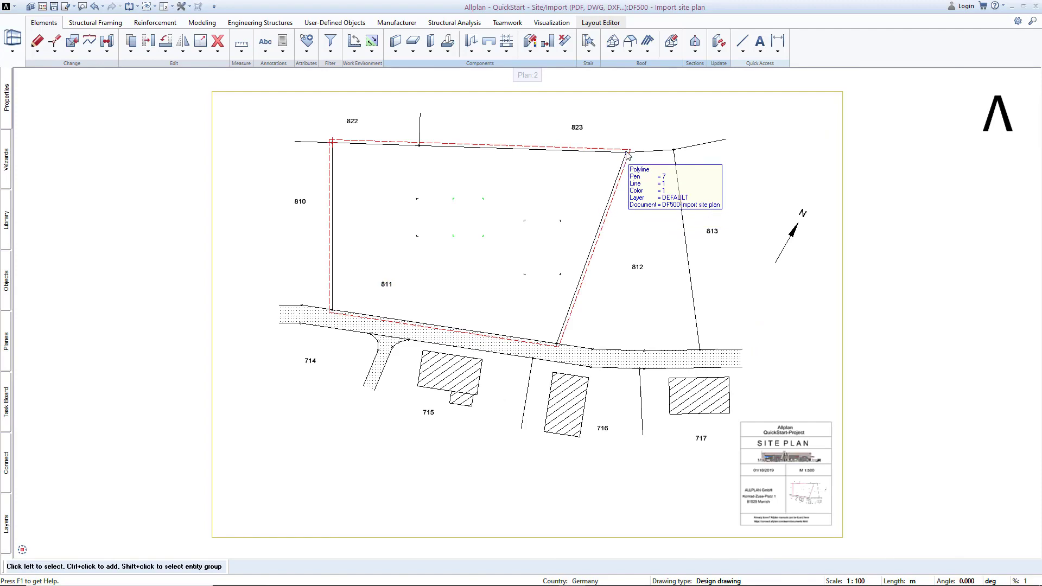
scroll(628, 156, up, 6)
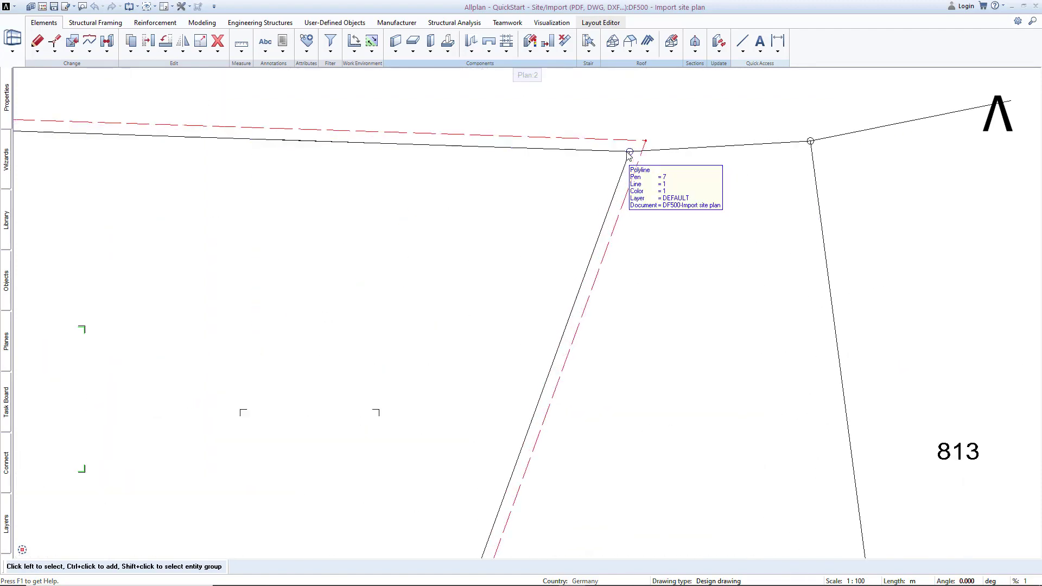
scroll(644, 122, up, 5)
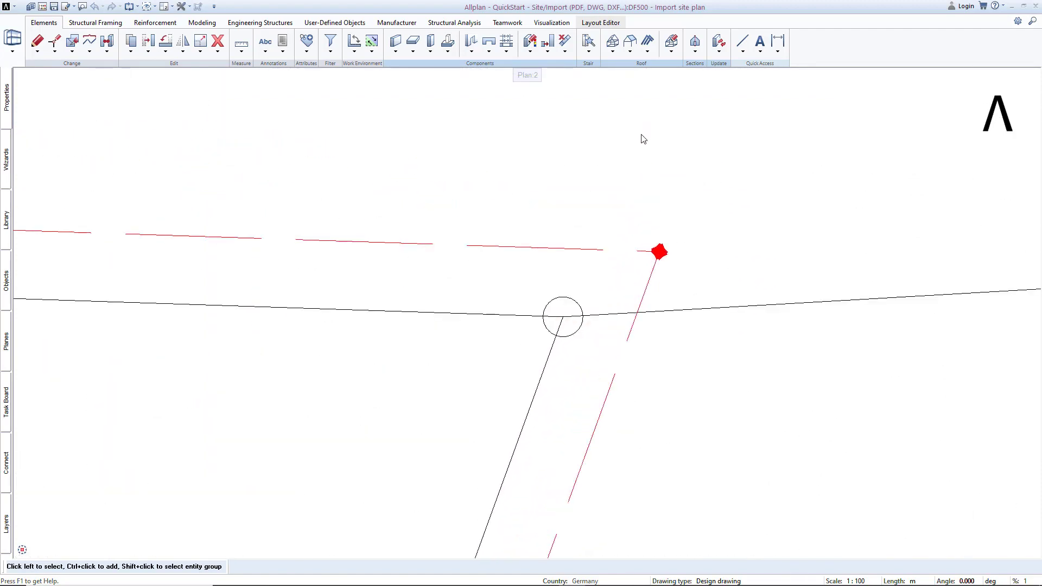
scroll(643, 146, down, 8)
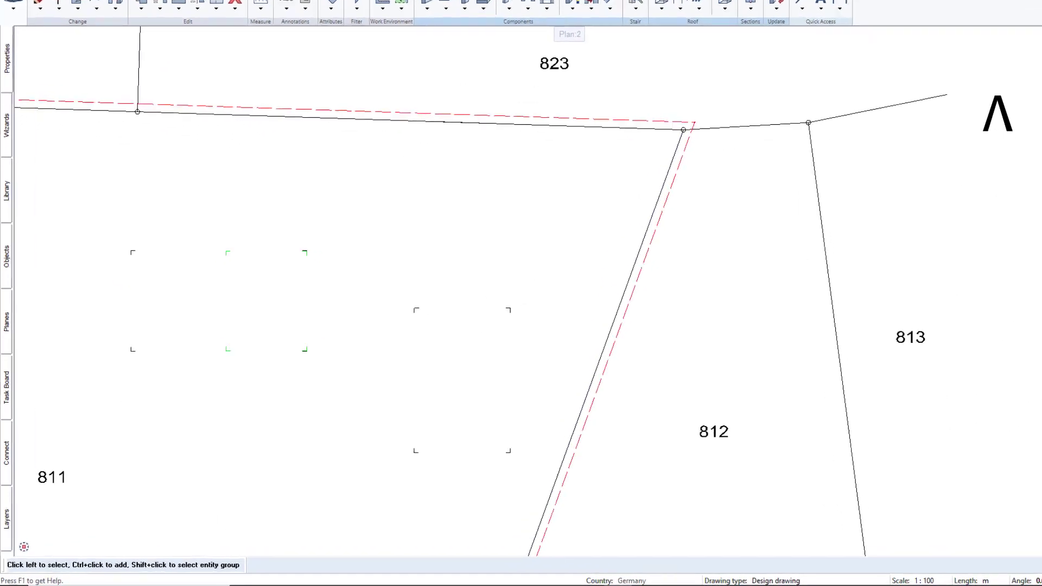
mouse_move(37, 549)
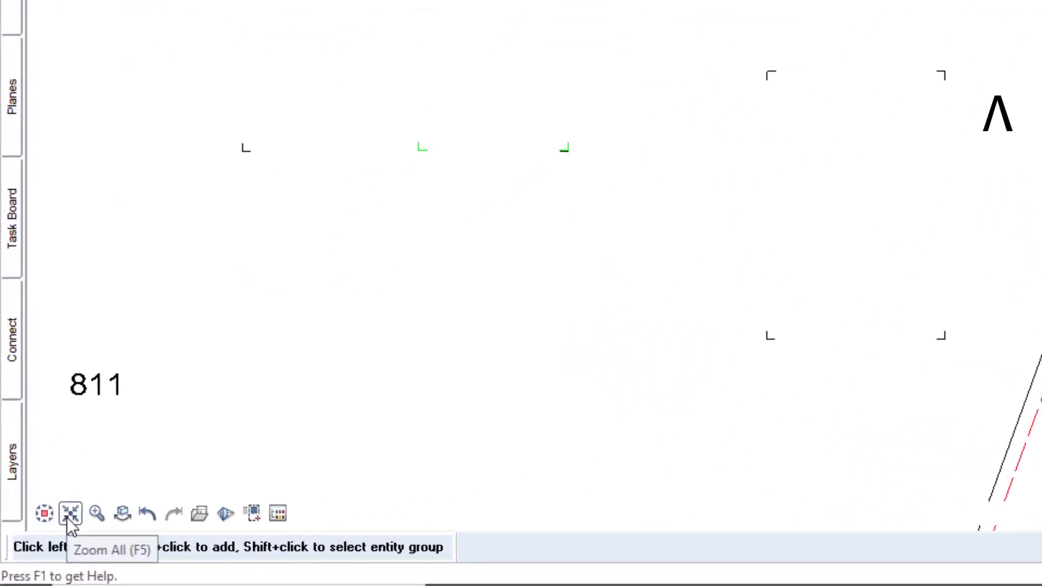
click(69, 516)
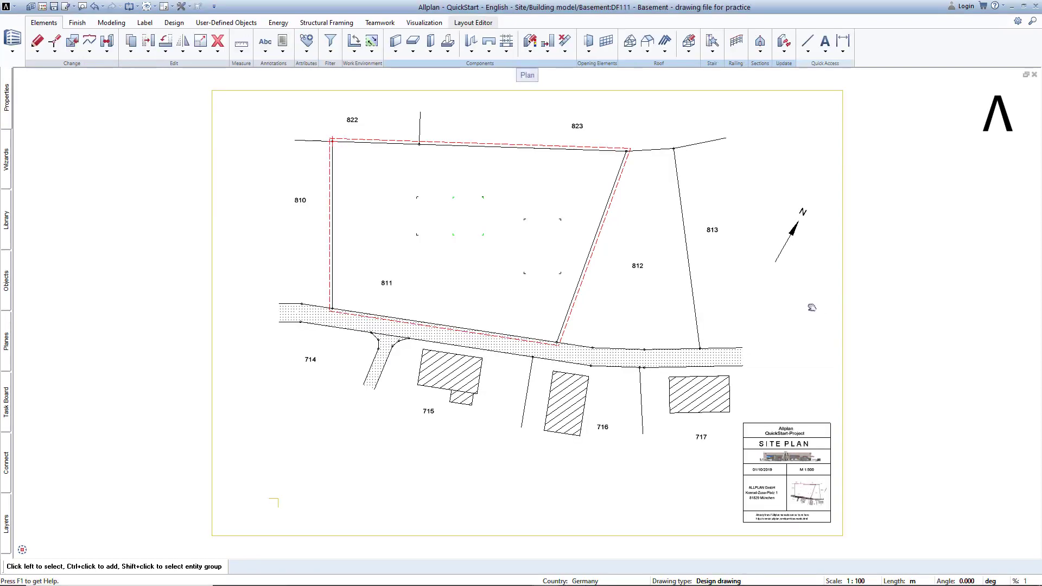
middle_drag(868, 312, 818, 342)
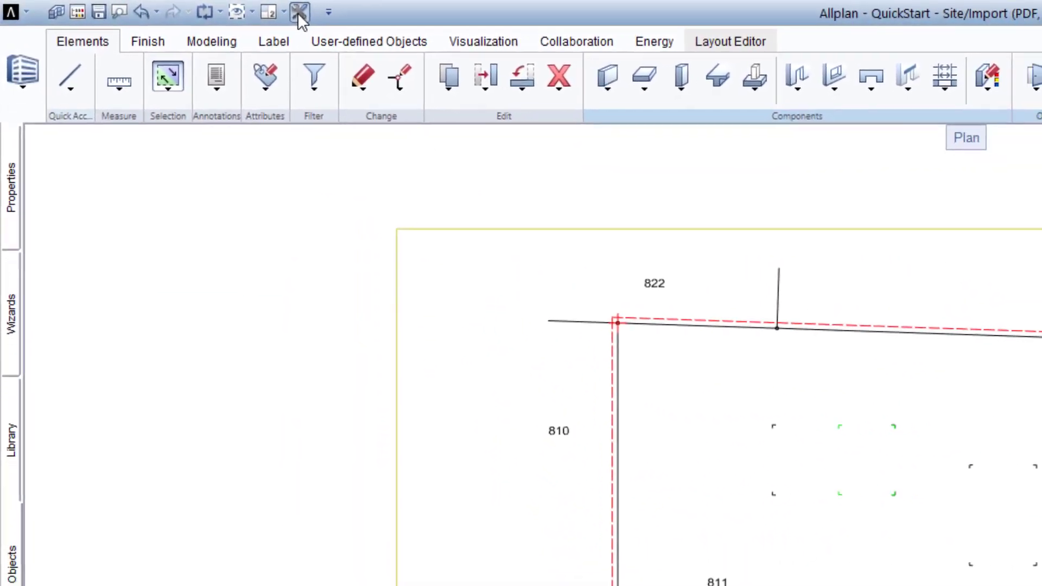
- Remove Sequence from the element info details displayed for elements in the Selection options
click(298, 12)
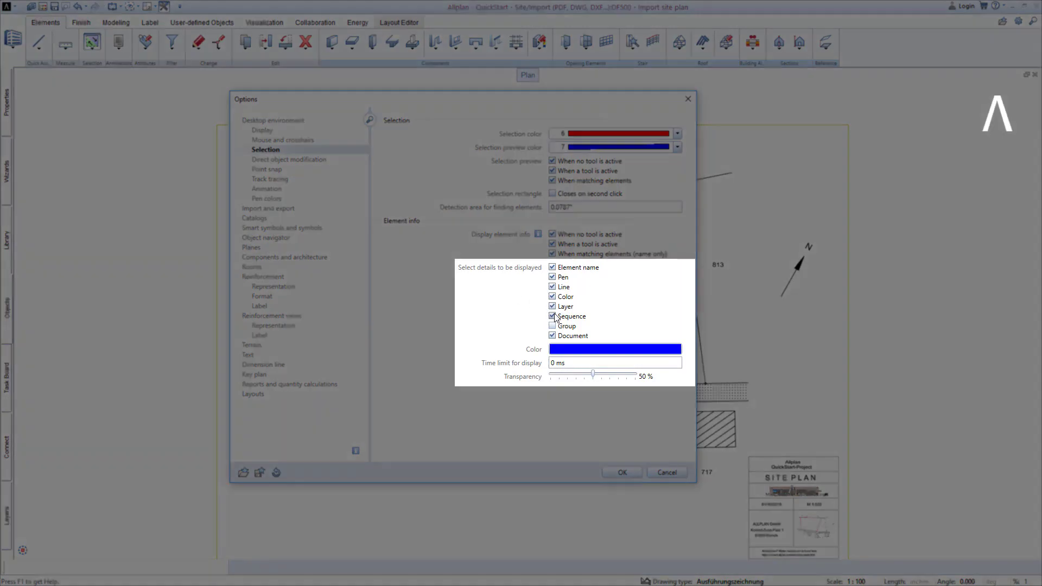
click(552, 316)
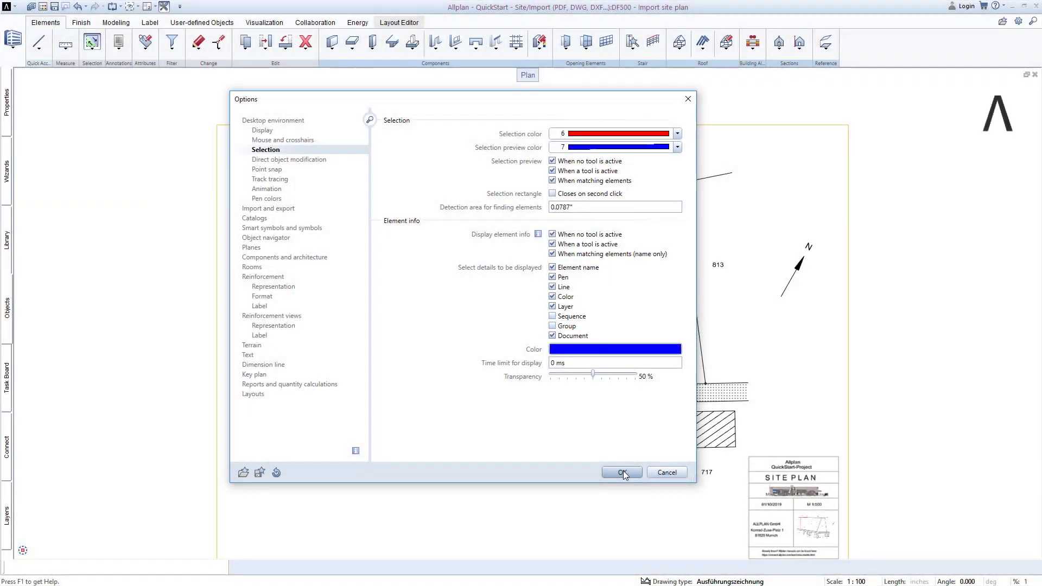
click(623, 473)
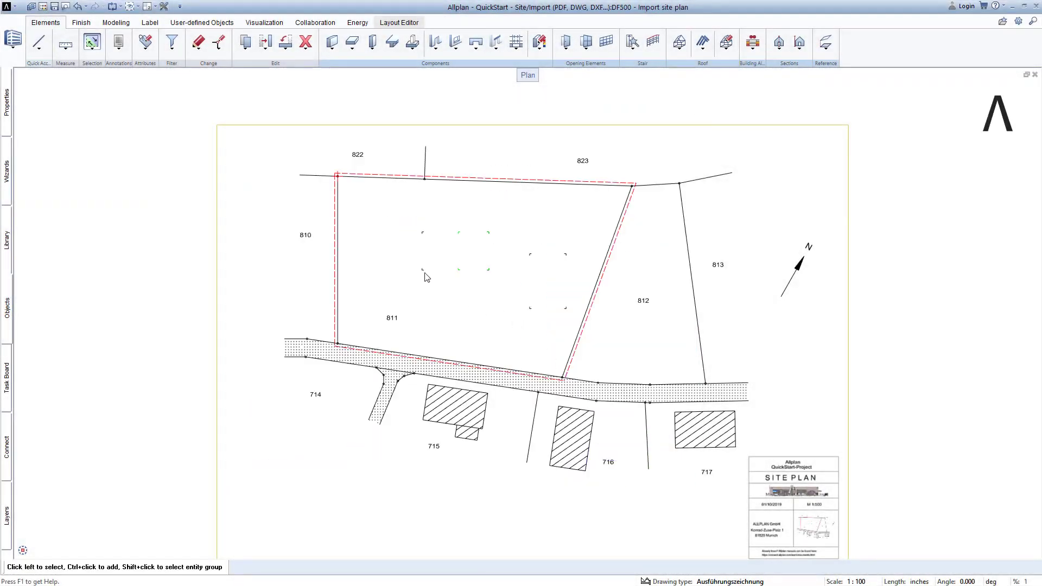
mouse_move(424, 273)
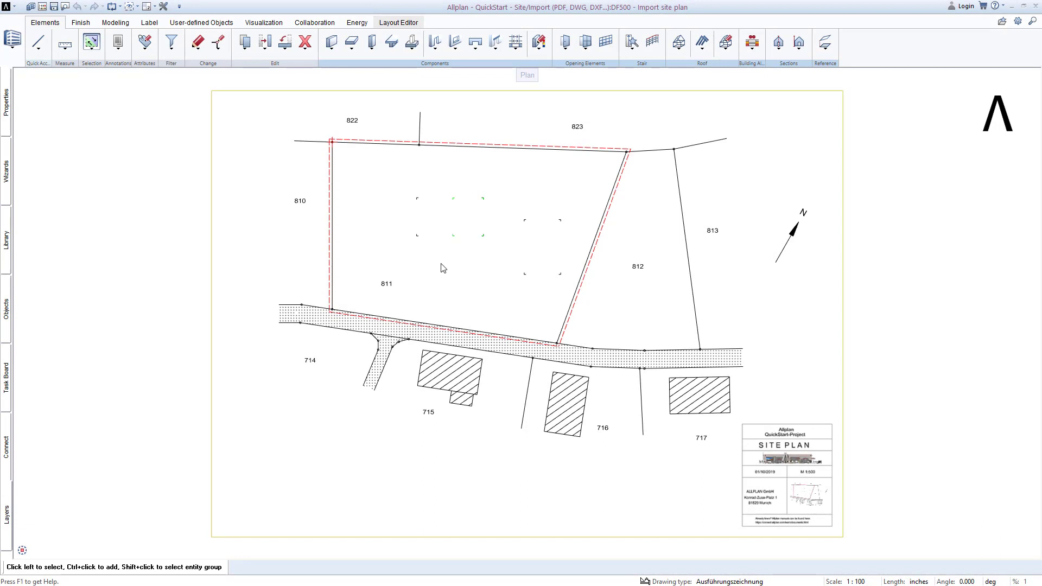
- Set drawing file 500 Import site plan to reference mode and make drawing file 111 in the building model's Basement level active
click(43, 8)
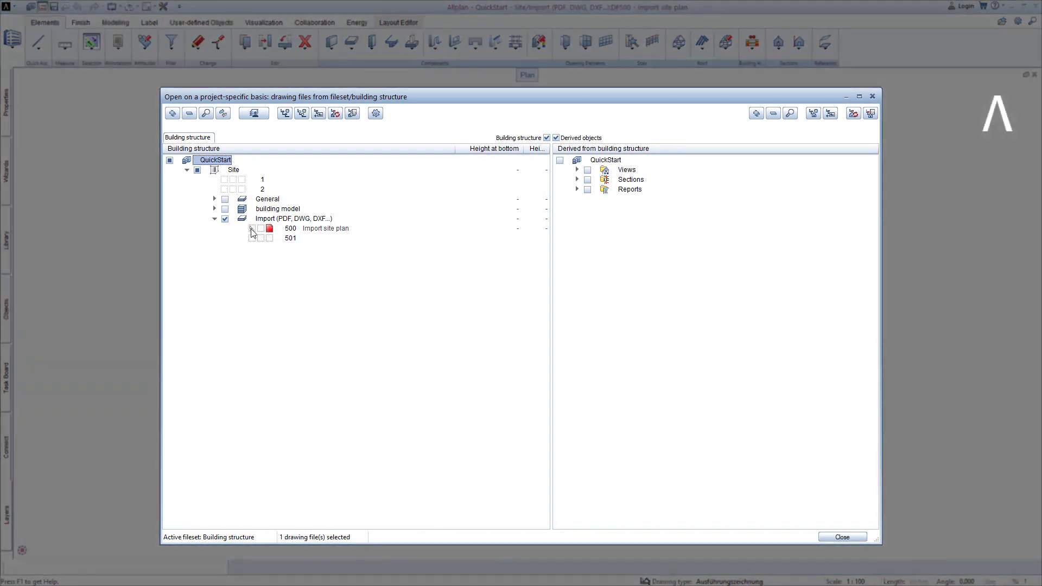
click(252, 228)
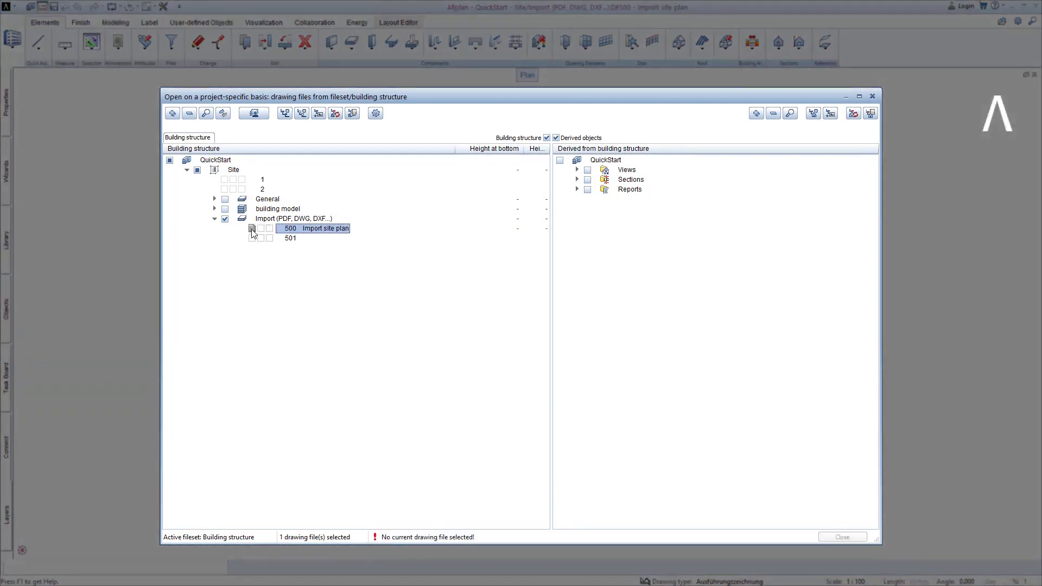
click(214, 210)
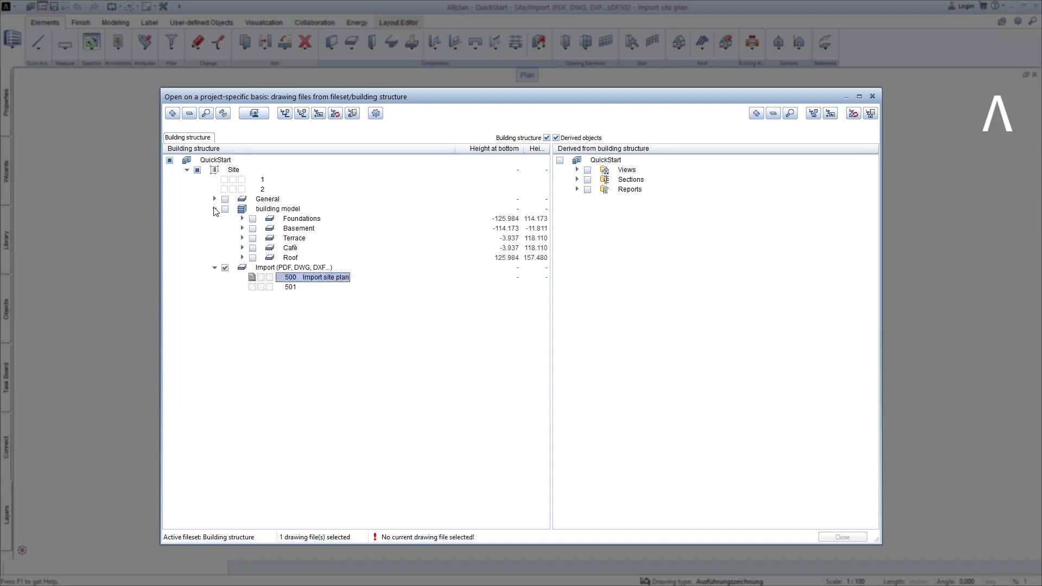
click(243, 228)
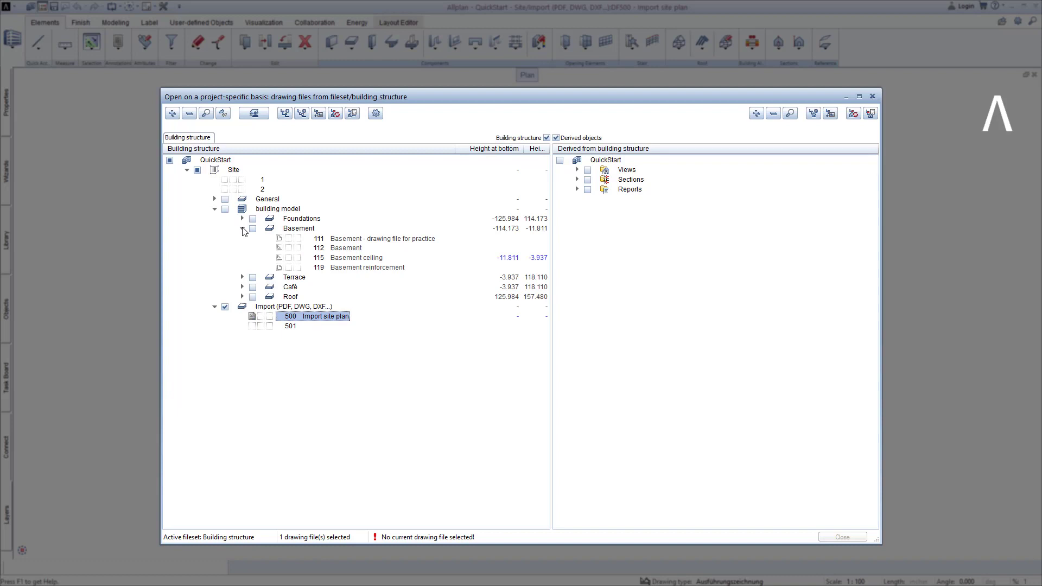
click(297, 238)
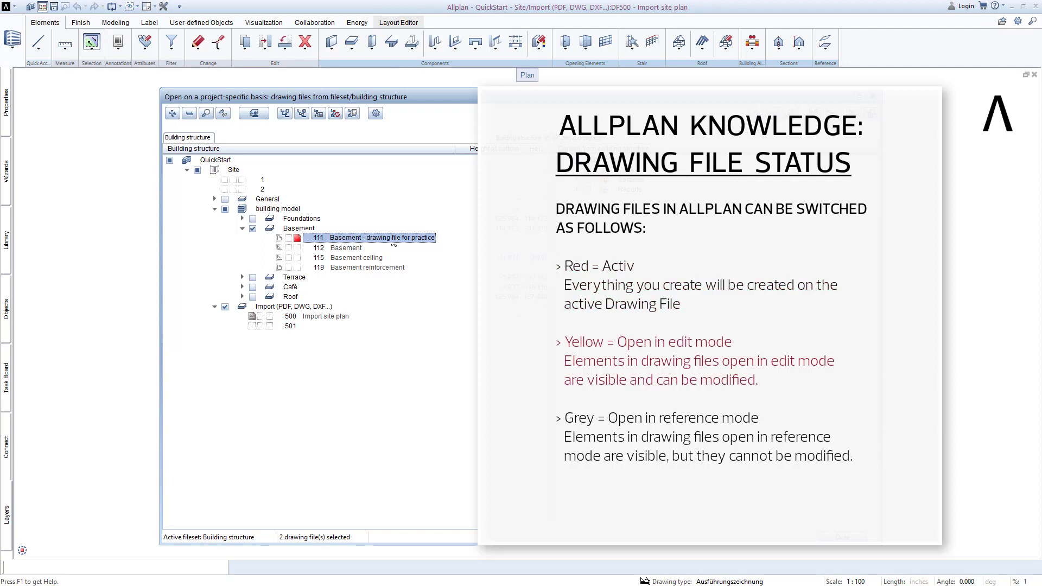
- Try edit mode on Basement drawing files 111, 112, 115 and 119, close the last three again, and try reference mode on 111
click(289, 239)
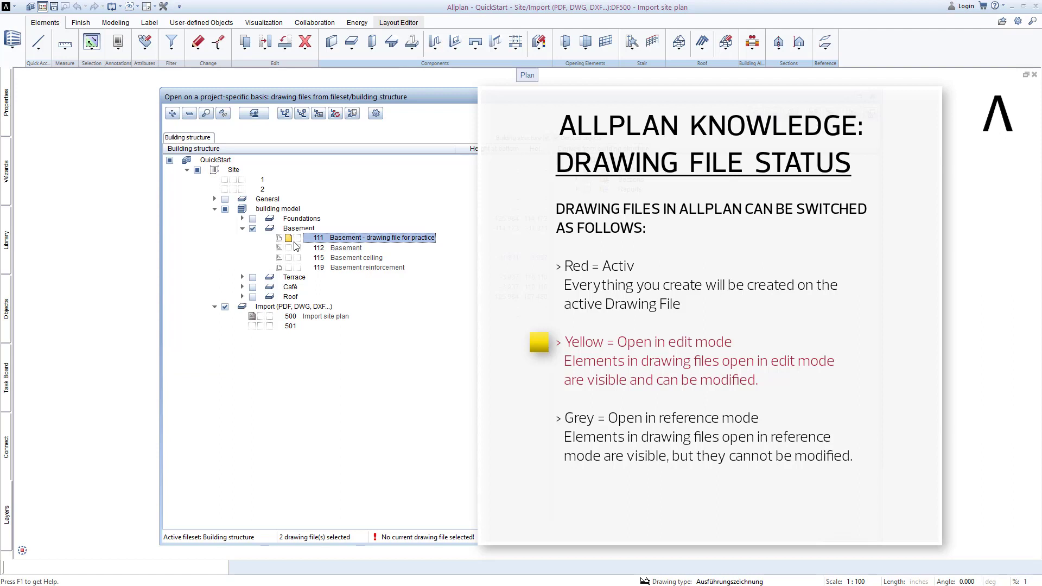
click(289, 247)
click(288, 257)
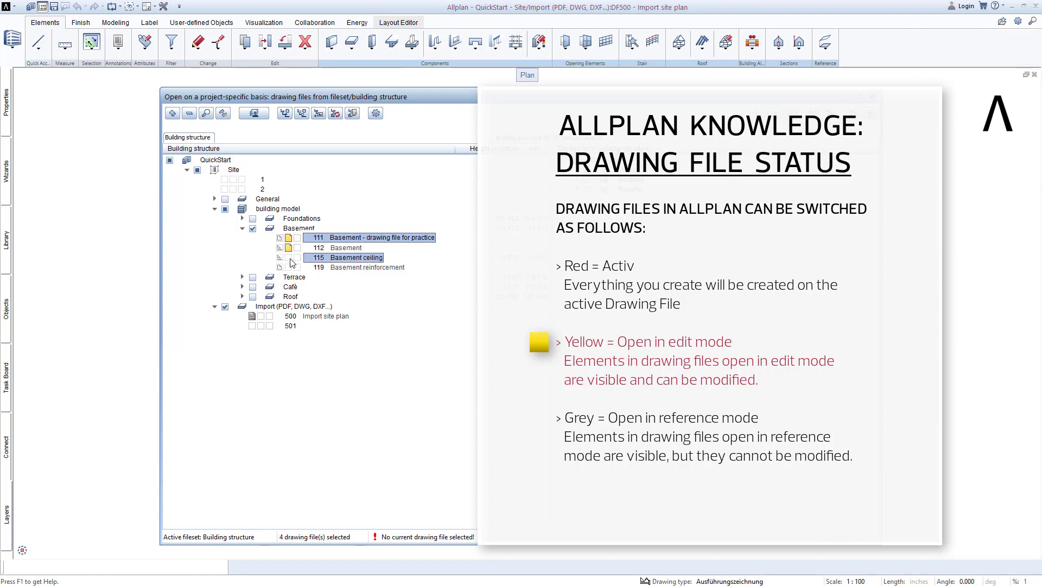
click(290, 267)
click(288, 249)
click(289, 258)
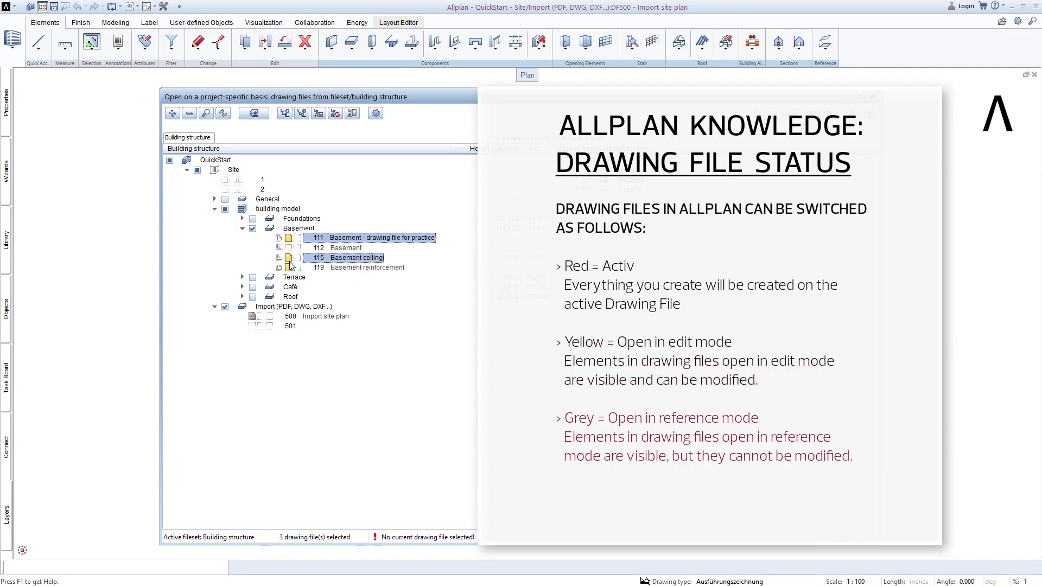
click(290, 268)
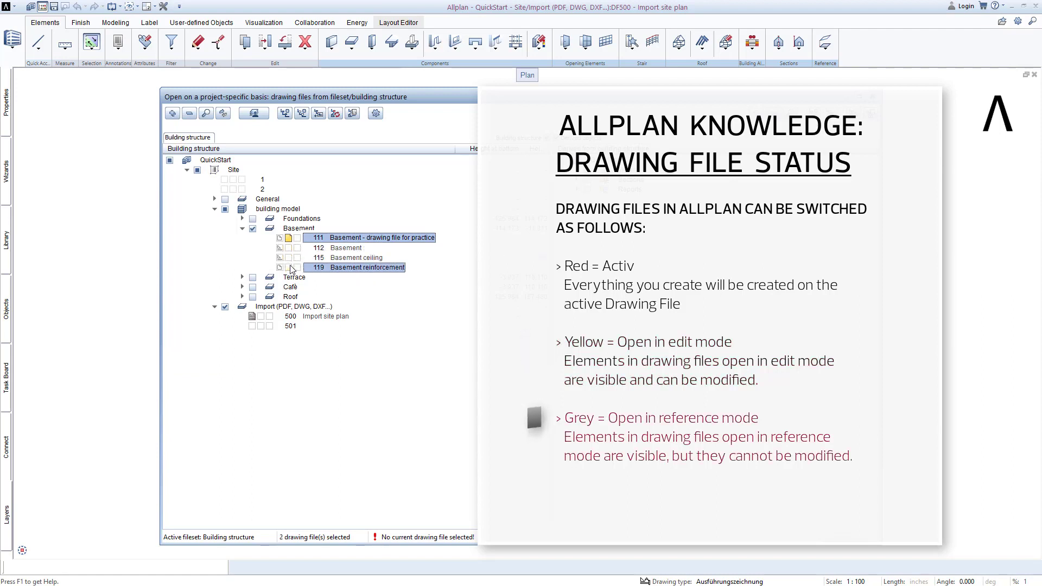
click(281, 238)
click(282, 238)
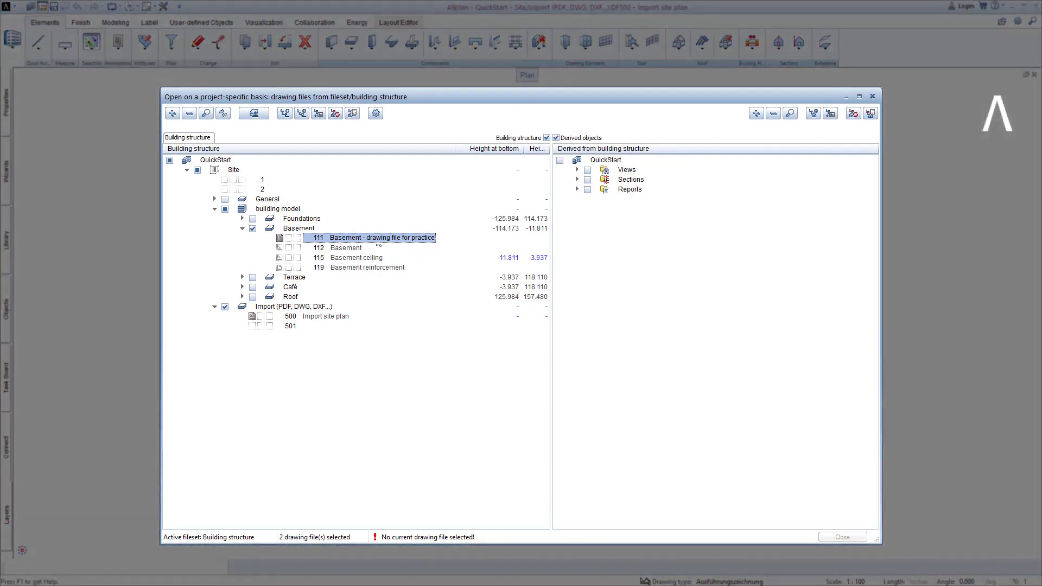
- Make Basement drawing file 111 the active file again and close the drawing file selection
click(298, 238)
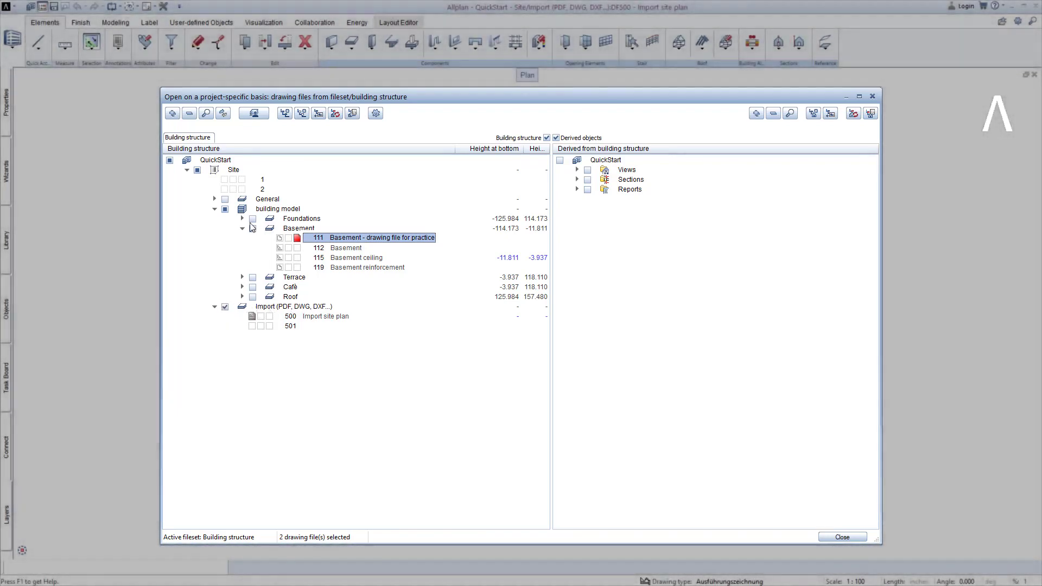
click(252, 228)
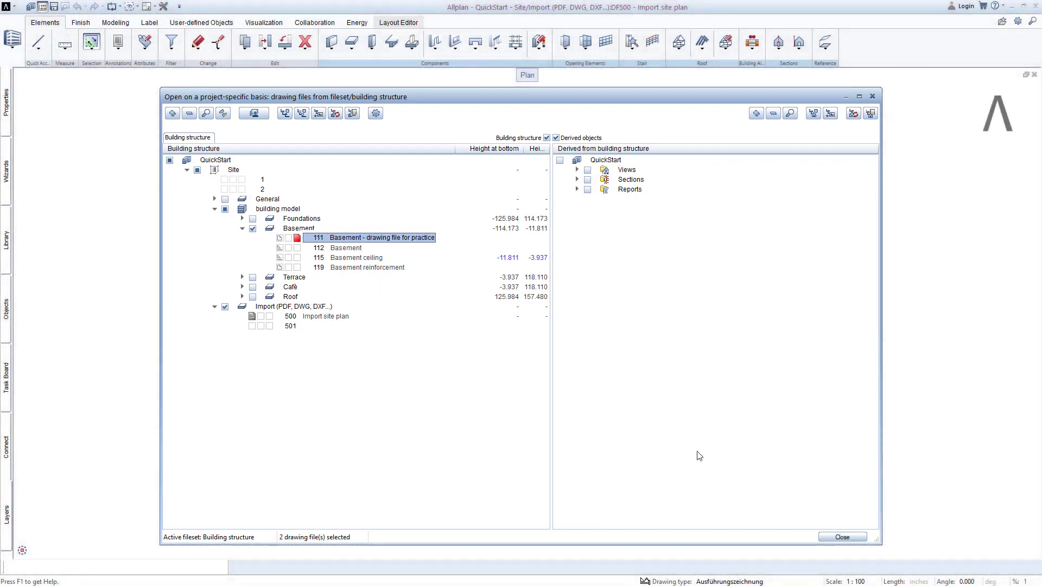
click(843, 538)
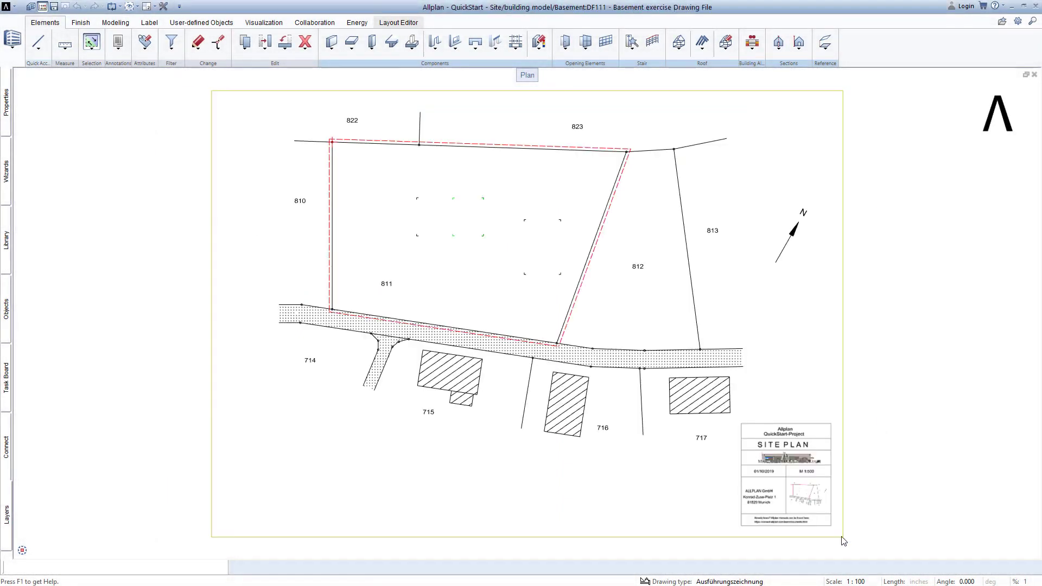